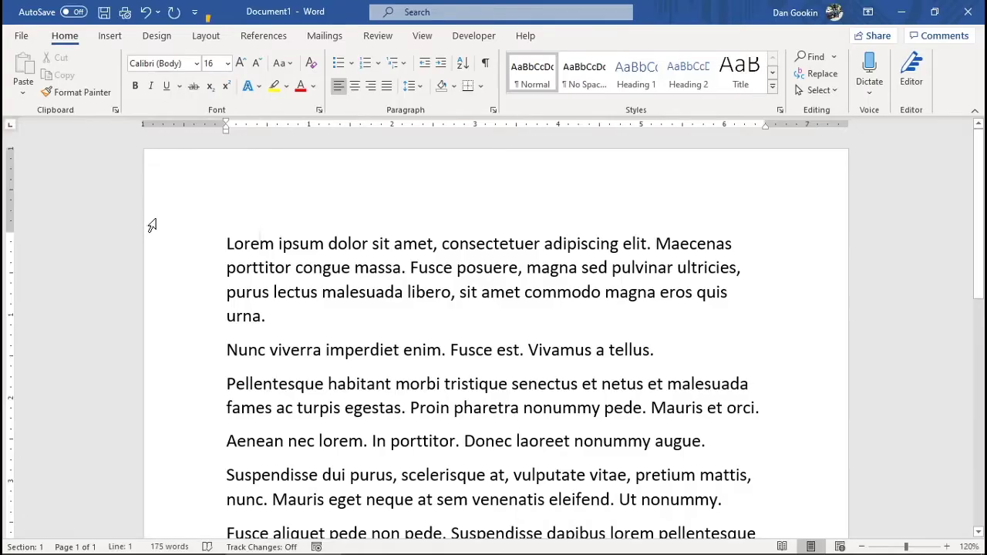
Step: Open the detailed paper size settings for the document and choose Custom size as the paper size
{"action": "left_click", "coordinate": [206, 39]}
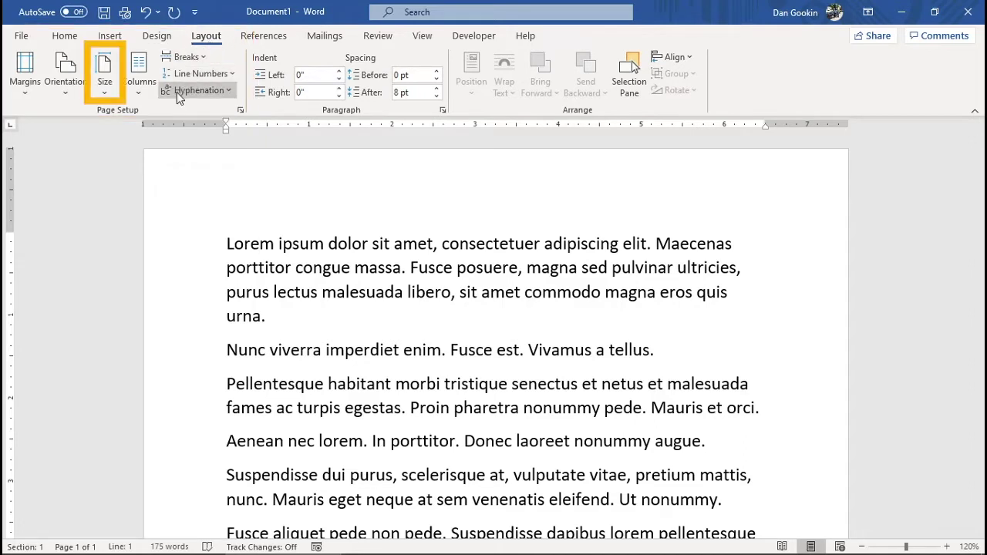
{"action": "left_click", "coordinate": [106, 92]}
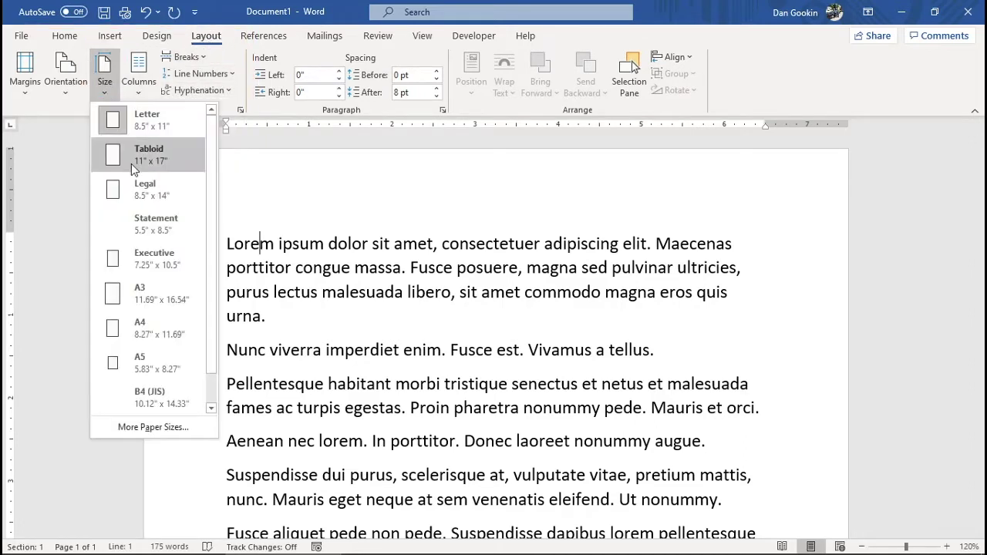
{"action": "scroll", "coordinate": [205, 231], "scroll_direction": "down", "scroll_amount": 1}
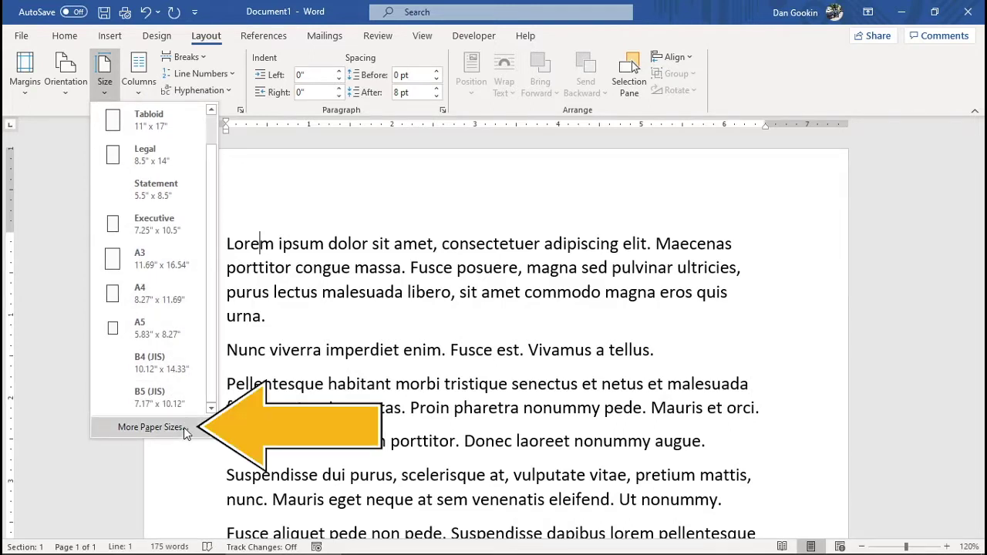
{"action": "left_click", "coordinate": [151, 427]}
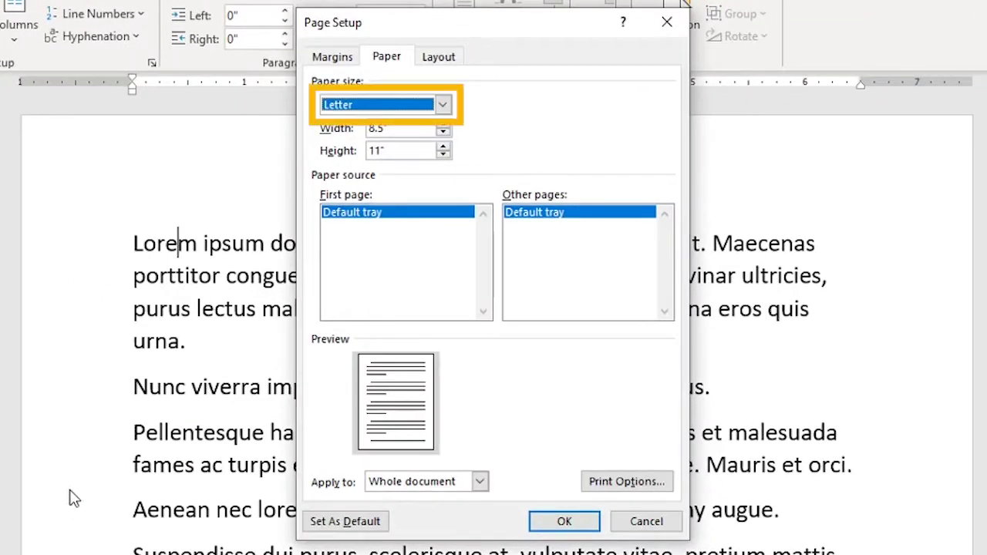
{"action": "left_click", "coordinate": [444, 106]}
{"action": "left_click_drag", "start_coordinate": [442, 137], "coordinate": [462, 155]}
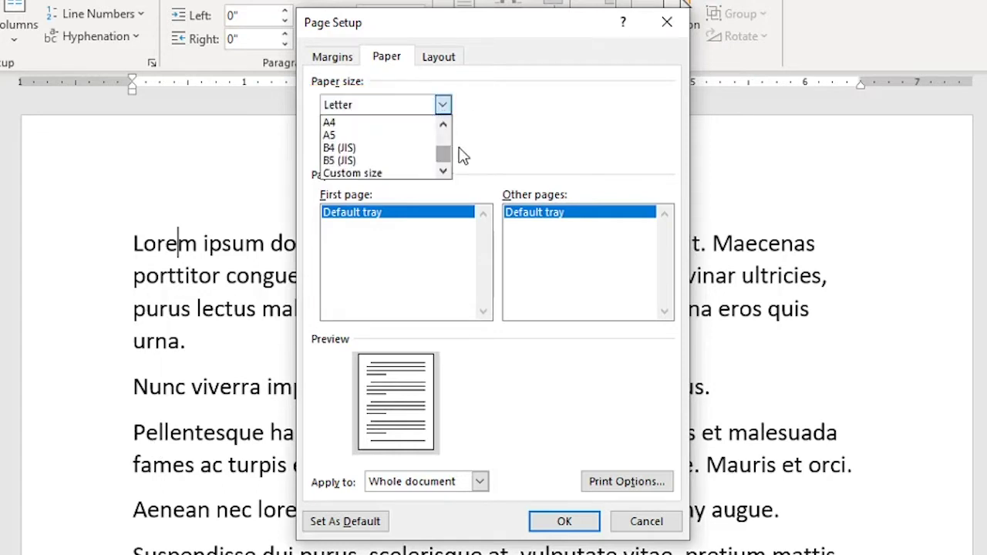
{"action": "left_click", "coordinate": [405, 177]}
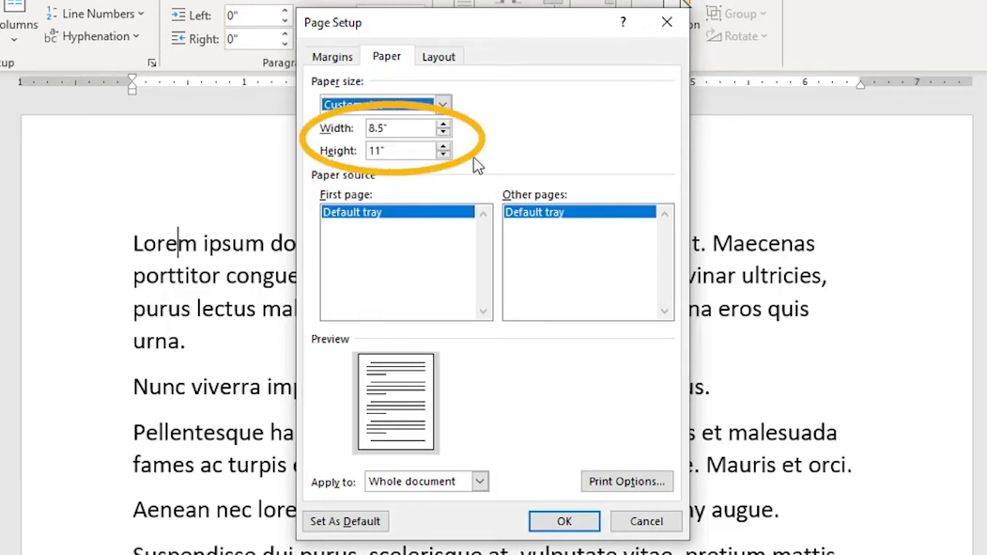
Step: Try a custom paper size 12 inches high and narrower than 7.7 inches wide for the whole document
{"action": "left_click", "coordinate": [444, 133]}
{"action": "left_click", "coordinate": [443, 133]}
{"action": "left_click", "coordinate": [444, 133]}
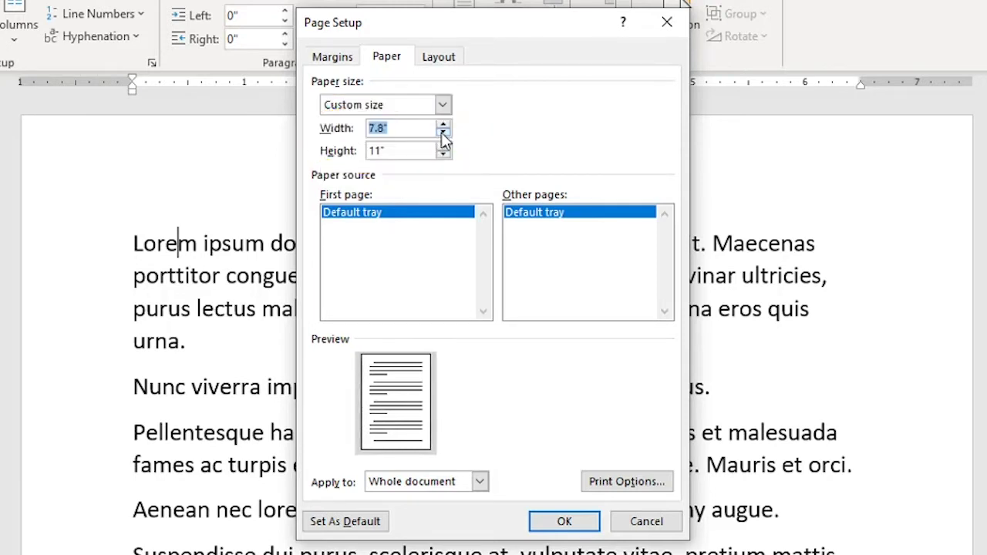
{"action": "left_click", "coordinate": [445, 156]}
{"action": "left_click", "coordinate": [445, 147]}
{"action": "left_click", "coordinate": [445, 146]}
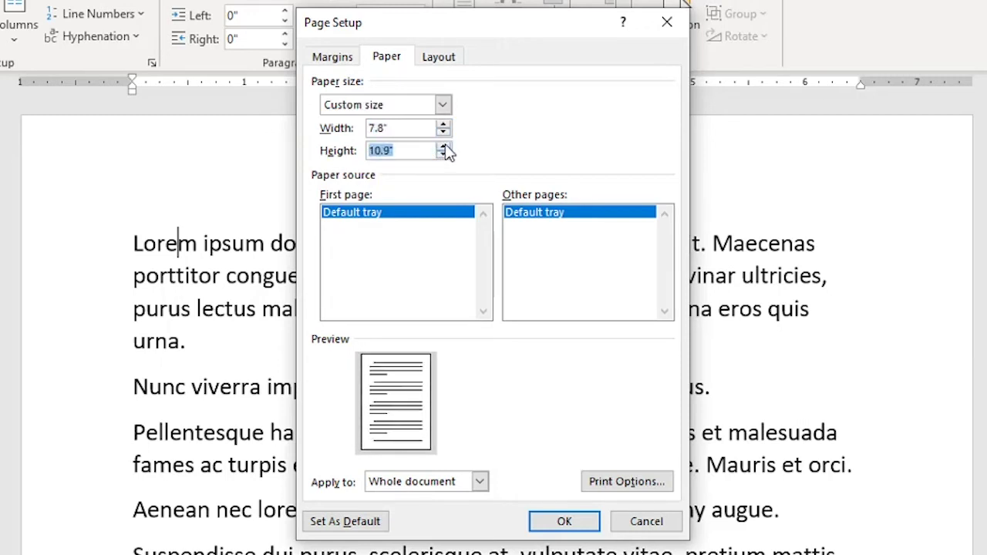
{"action": "left_click", "coordinate": [444, 132]}
{"action": "left_click", "coordinate": [445, 147]}
{"action": "left_click", "coordinate": [445, 147]}
{"action": "left_click", "coordinate": [444, 146]}
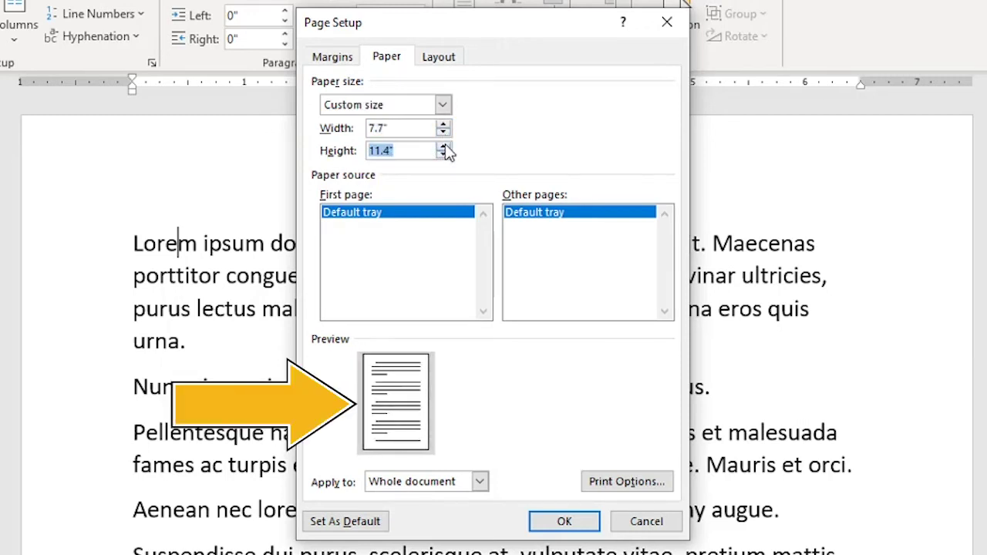
{"action": "left_click", "coordinate": [444, 146]}
{"action": "left_click", "coordinate": [445, 146]}
{"action": "left_click", "coordinate": [444, 146]}
{"action": "left_click", "coordinate": [445, 146]}
{"action": "left_click", "coordinate": [445, 147]}
{"action": "left_click", "coordinate": [445, 147]}
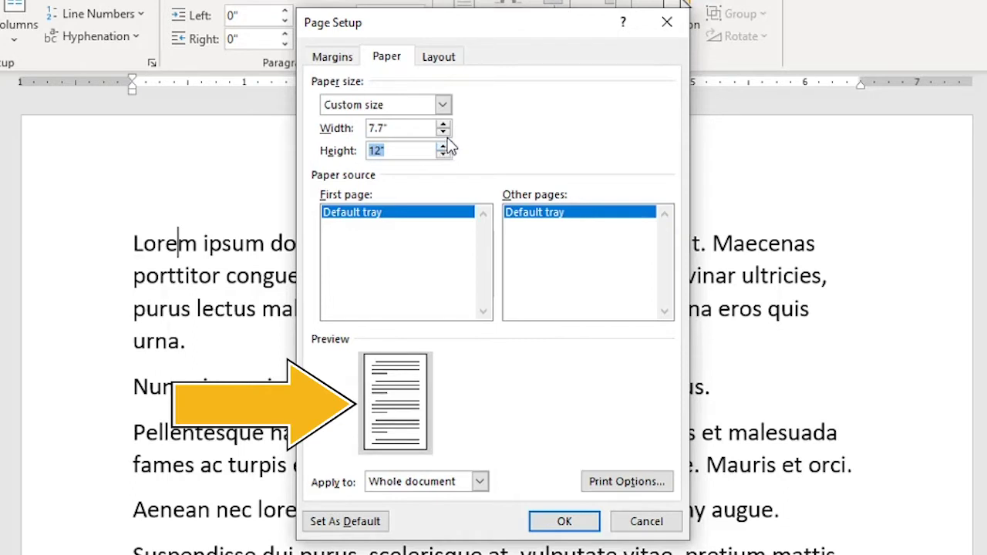
{"action": "left_click", "coordinate": [444, 133]}
{"action": "left_click", "coordinate": [444, 132]}
{"action": "left_click", "coordinate": [445, 133]}
{"action": "left_click", "coordinate": [444, 133]}
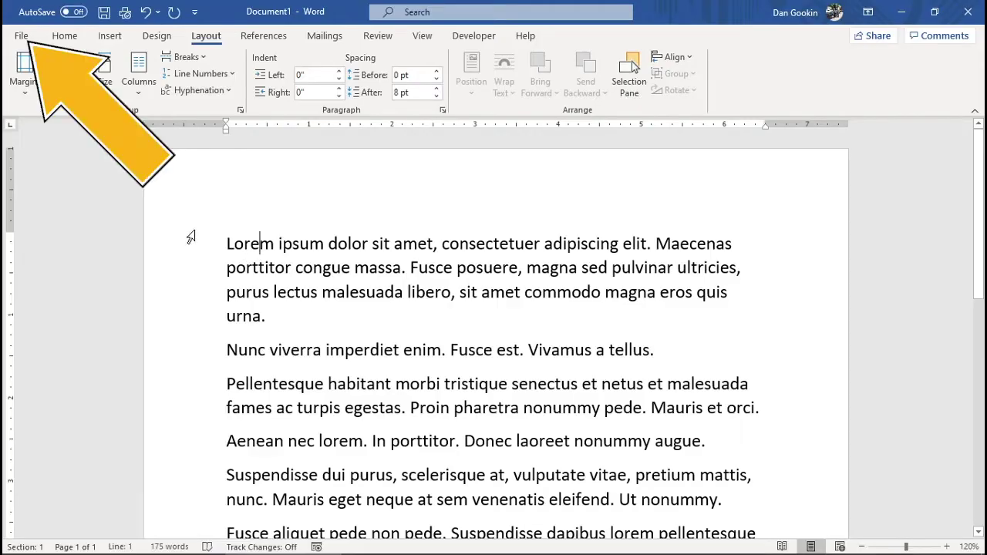
Step: Open the choices for the measurement units in the Display section of the advanced Word options
{"action": "left_click", "coordinate": [23, 40]}
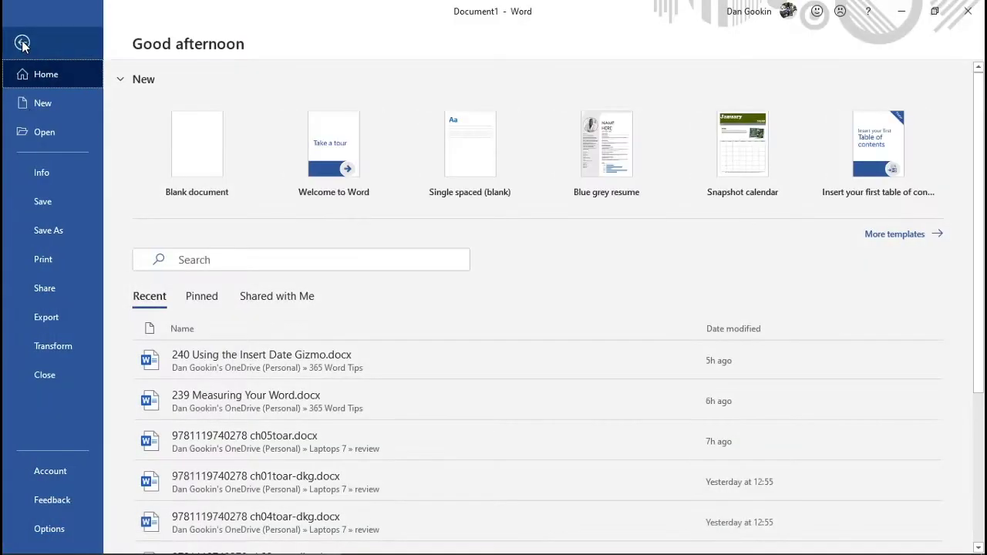
{"action": "left_click", "coordinate": [60, 531]}
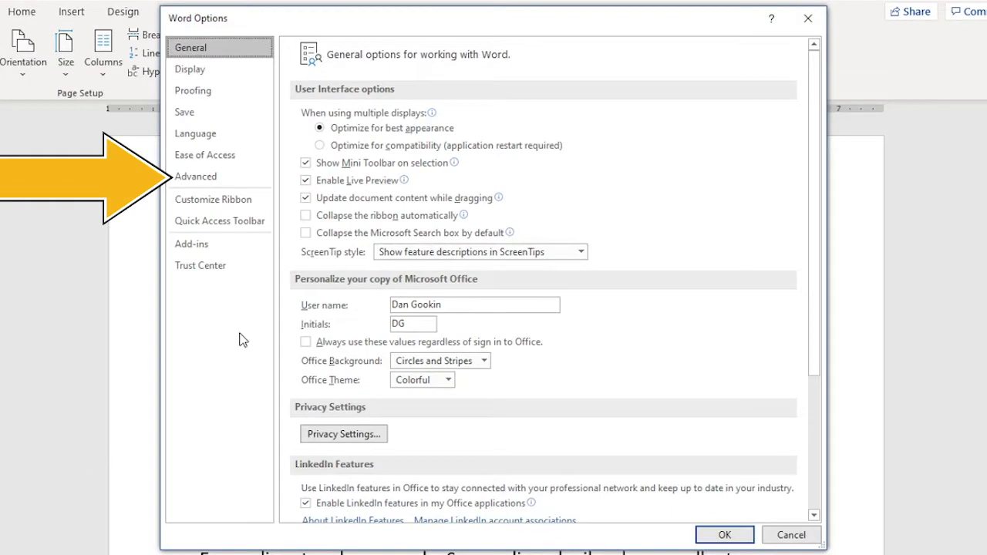
{"action": "left_click", "coordinate": [254, 181]}
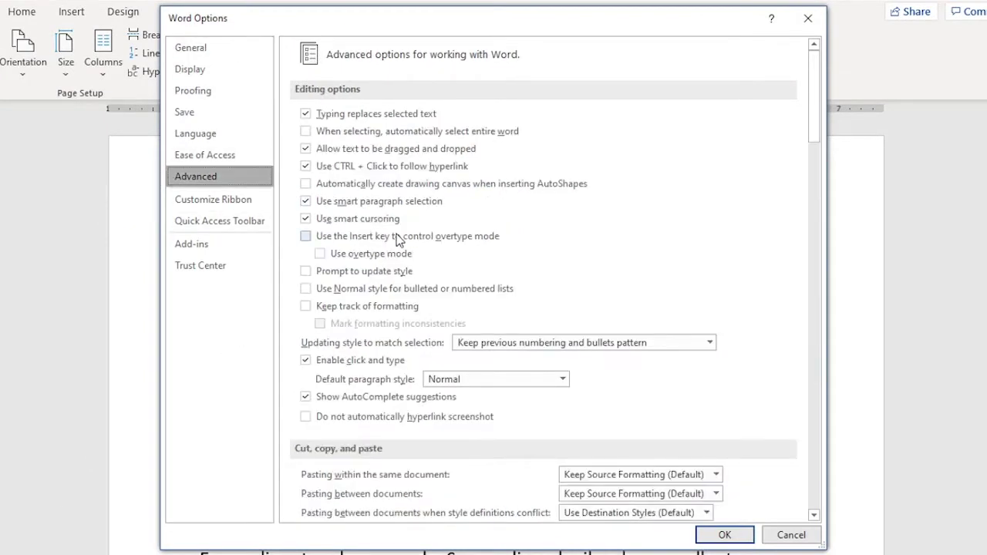
{"action": "scroll", "coordinate": [400, 239], "scroll_direction": "down", "scroll_amount": 5}
{"action": "scroll", "coordinate": [400, 239], "scroll_direction": "down", "scroll_amount": 10}
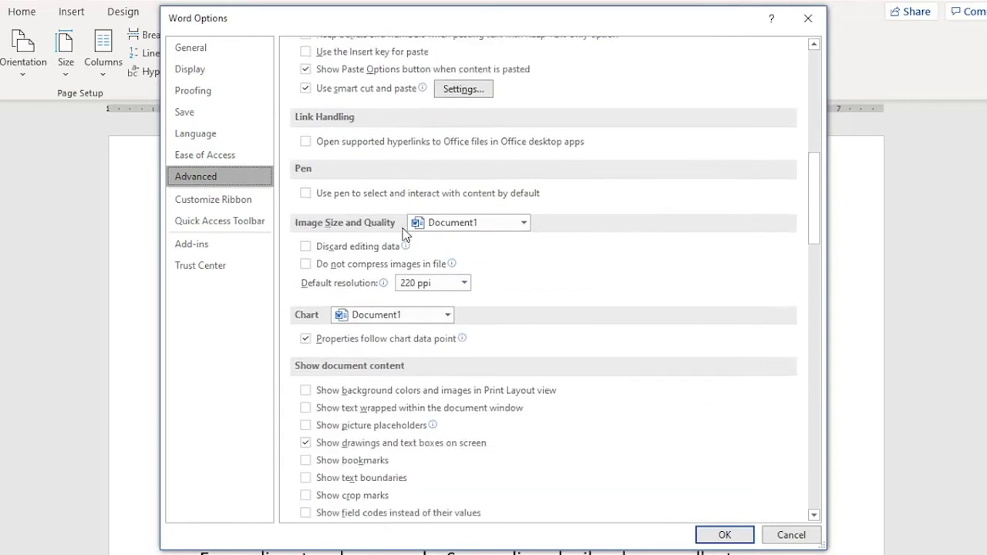
{"action": "scroll", "coordinate": [400, 228], "scroll_direction": "down", "scroll_amount": 3}
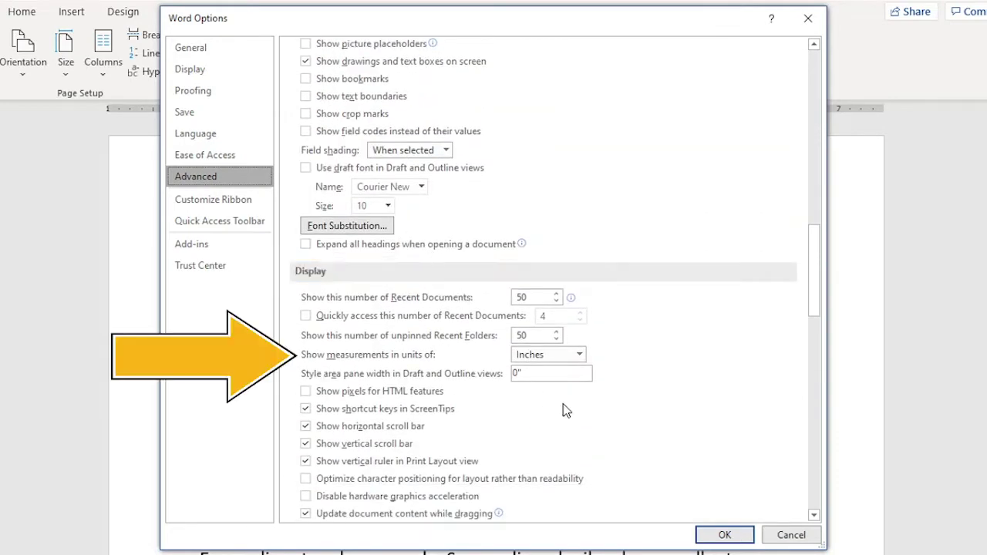
{"action": "left_click", "coordinate": [579, 357]}
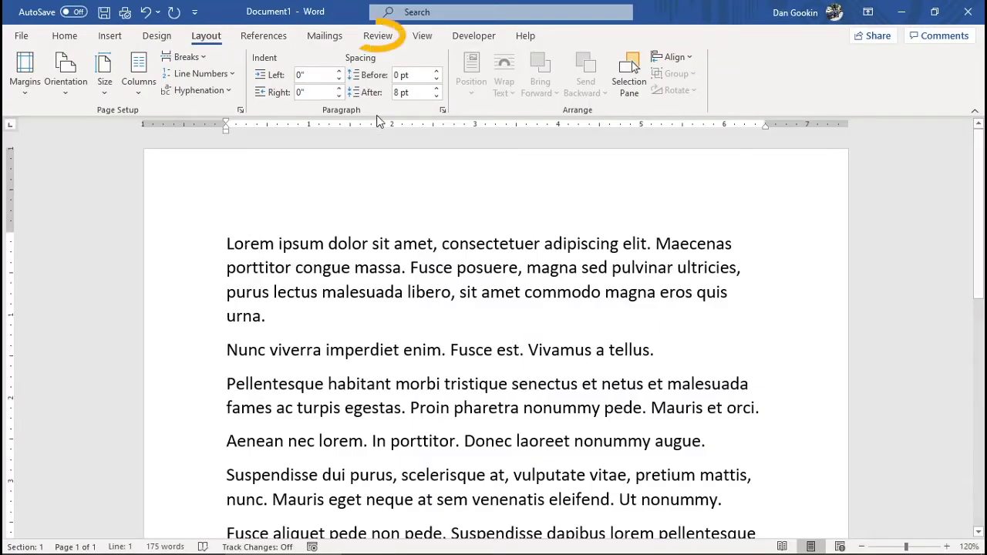
Step: Examine the document's word count statistics
{"action": "left_click", "coordinate": [379, 37]}
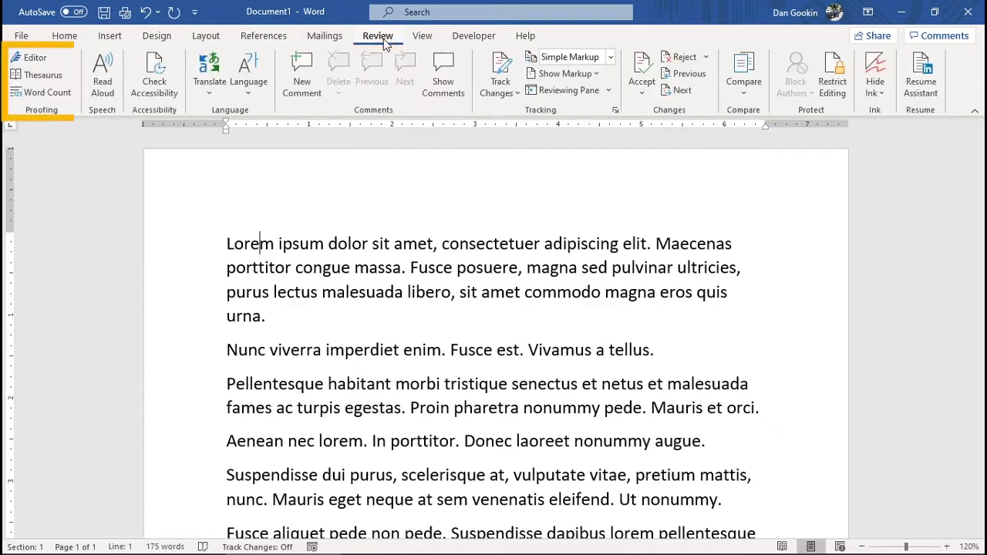
{"action": "left_click", "coordinate": [65, 96]}
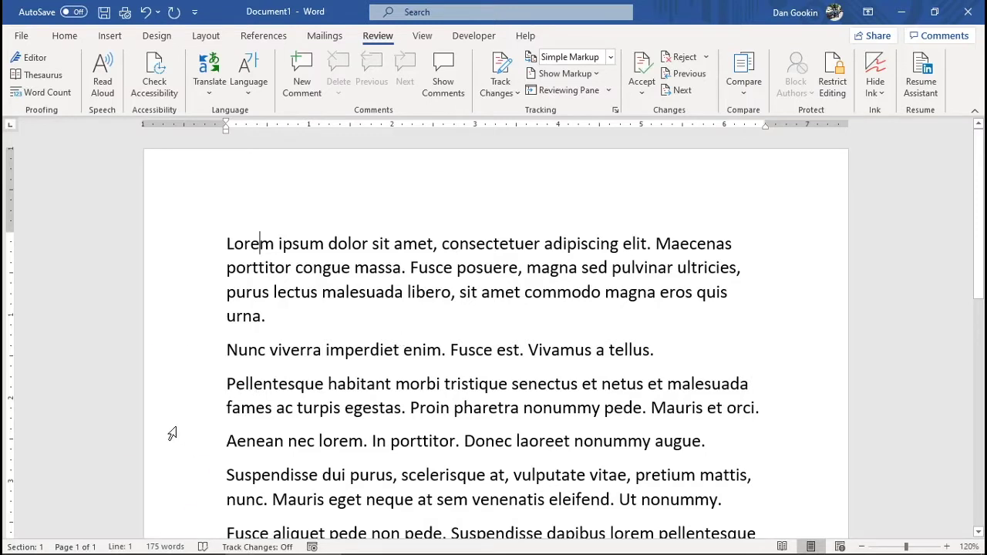
{"action": "left_click", "coordinate": [164, 546]}
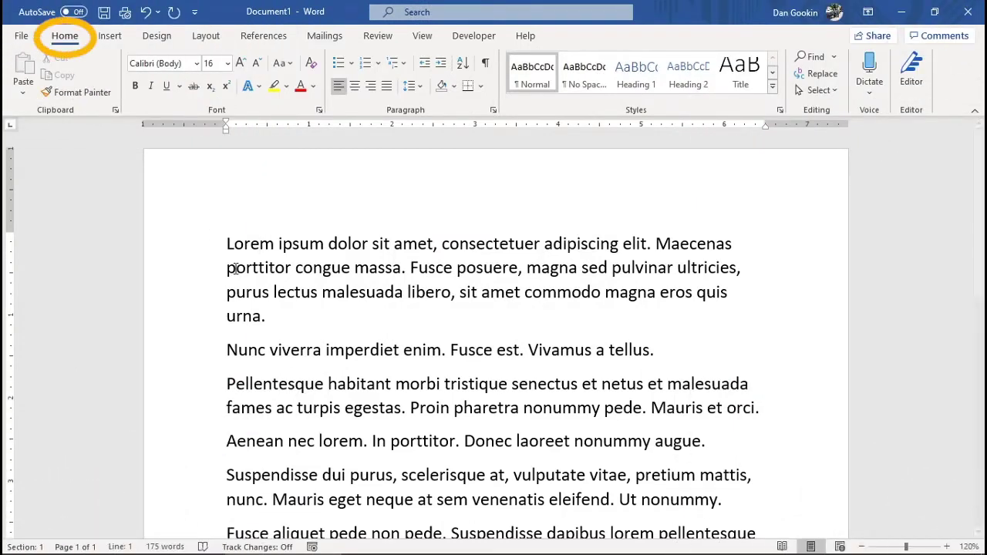
Step: Examine the available font sizes for the text, leaving the current size in place
{"action": "left_click", "coordinate": [229, 63]}
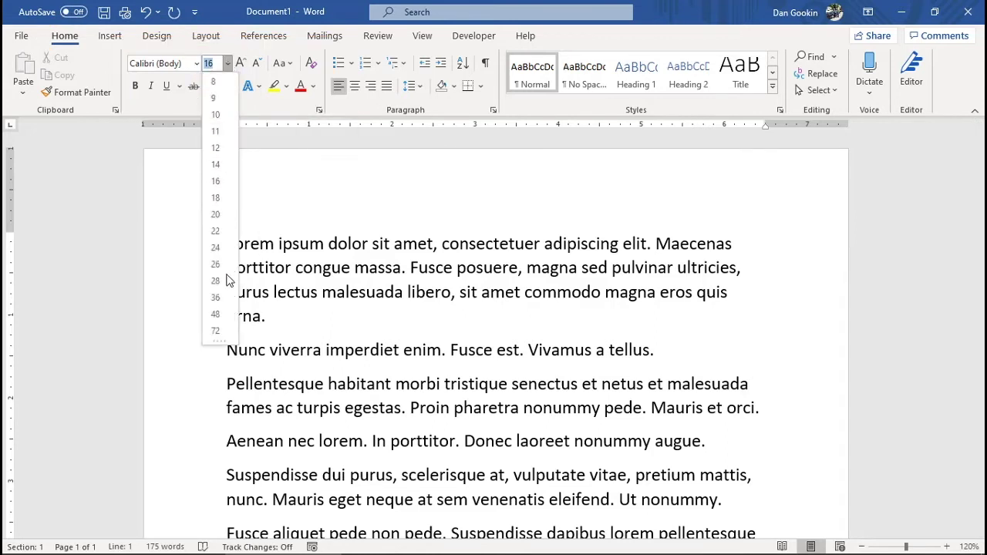
{"action": "left_click", "coordinate": [229, 64]}
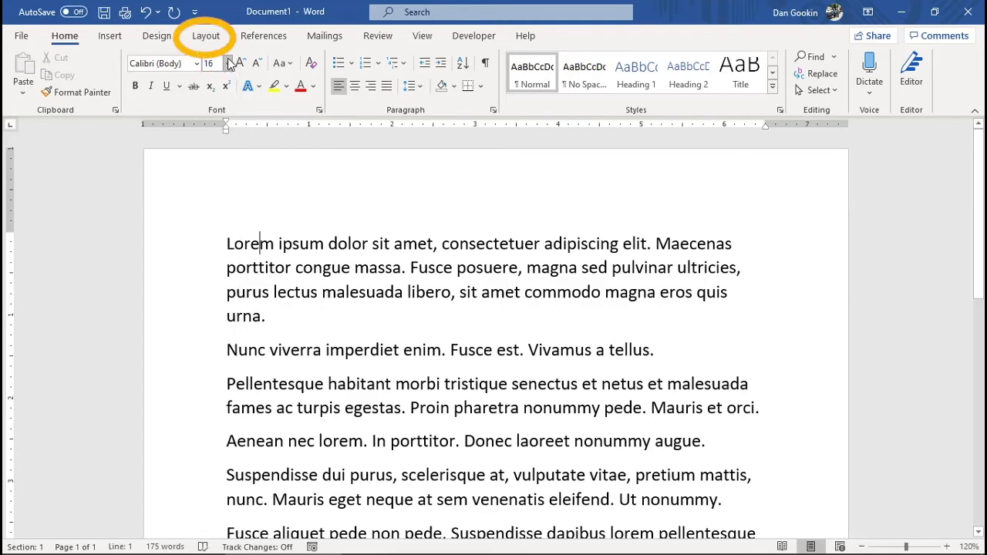
Step: Set the spacing before the first paragraph to 18 pt
{"action": "left_click", "coordinate": [208, 37]}
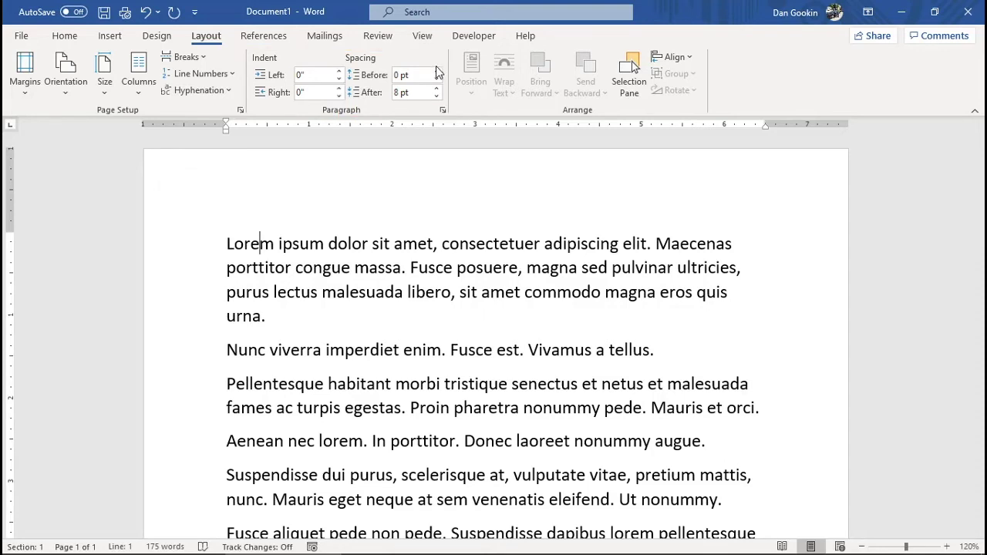
{"action": "left_click", "coordinate": [437, 71]}
{"action": "left_click", "coordinate": [436, 71]}
{"action": "left_click", "coordinate": [437, 71]}
{"action": "left_click", "coordinate": [437, 71]}
{"action": "left_click", "coordinate": [437, 79]}
{"action": "left_click", "coordinate": [437, 79]}
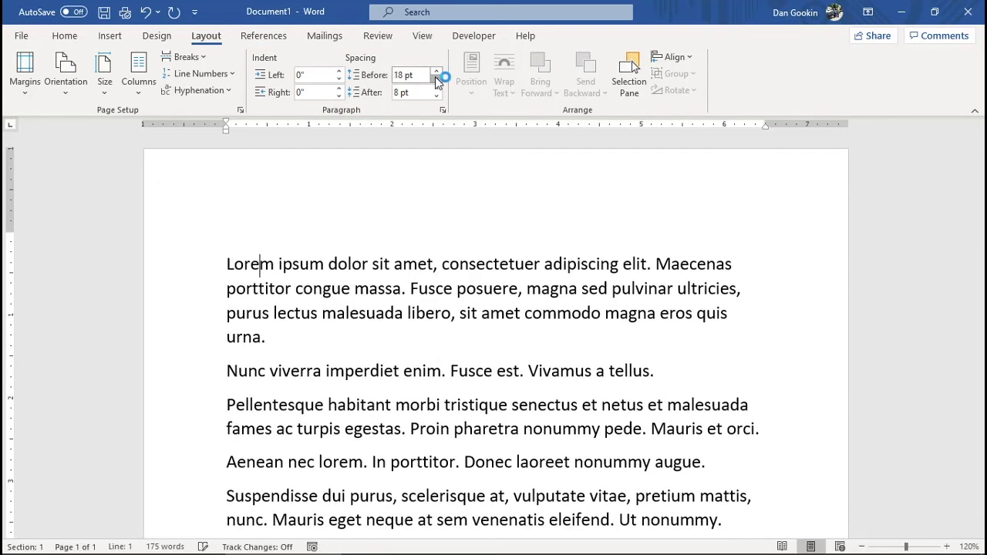